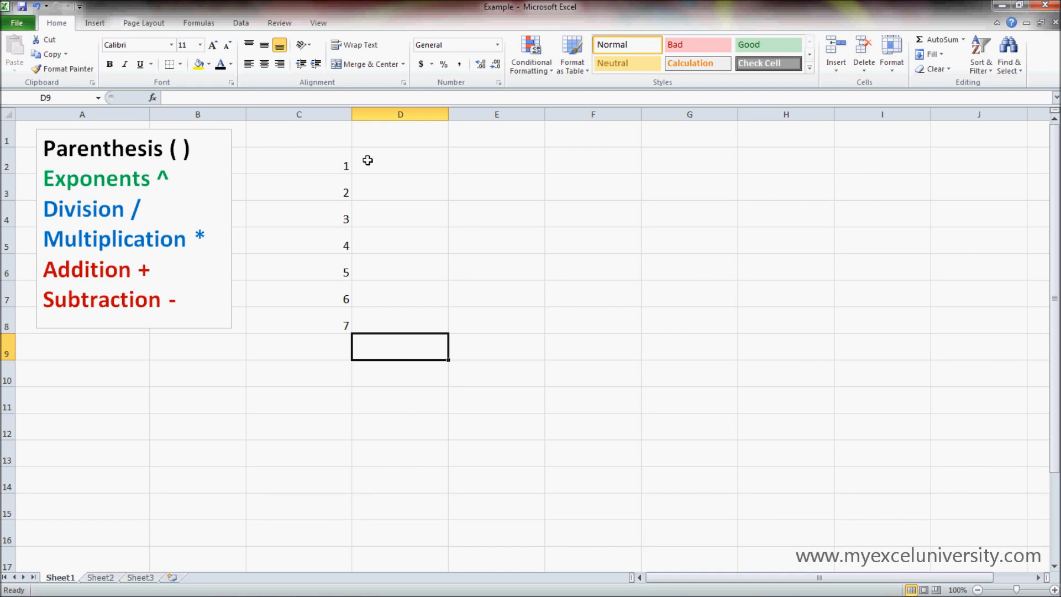
Step: Enter a formula in cell D2 that adds the typed numbers, =1+1
{"action": "left_click", "coordinate": [331, 162]}
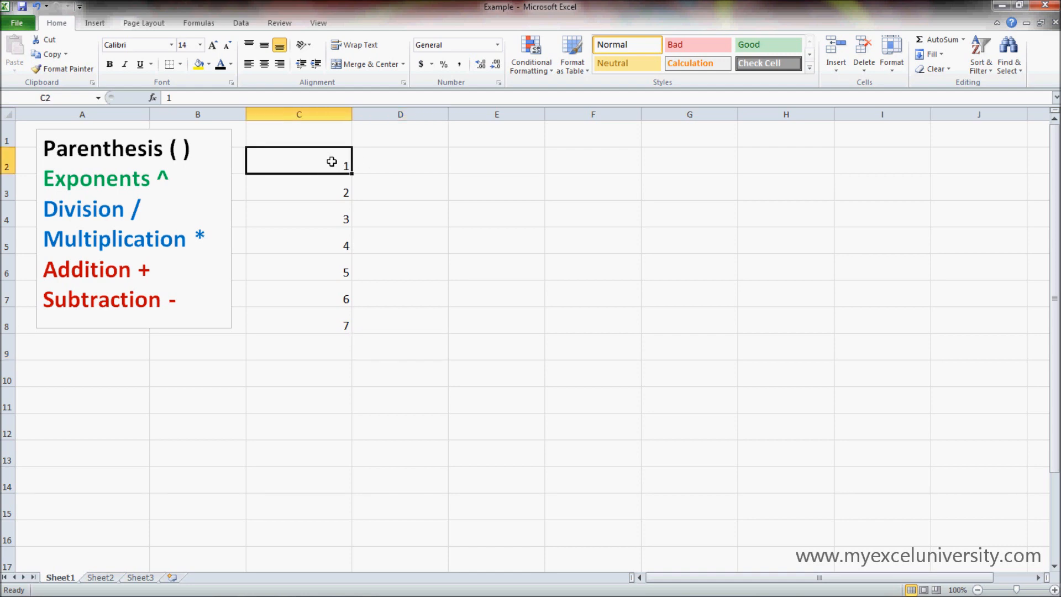
{"action": "left_click", "coordinate": [368, 165]}
{"action": "type", "text": "=1"}
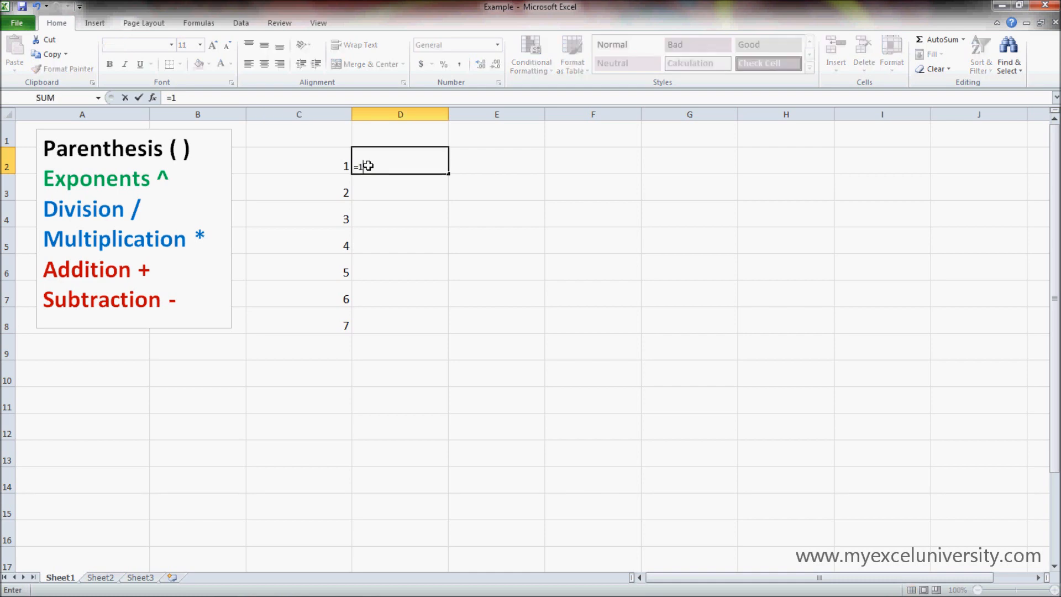
{"action": "type", "text": "+1"}
{"action": "key", "text": "Return"}
Step: Try to replace the formula in cell D2 with one that adds cells D3 and C3
{"action": "left_click", "coordinate": [374, 165]}
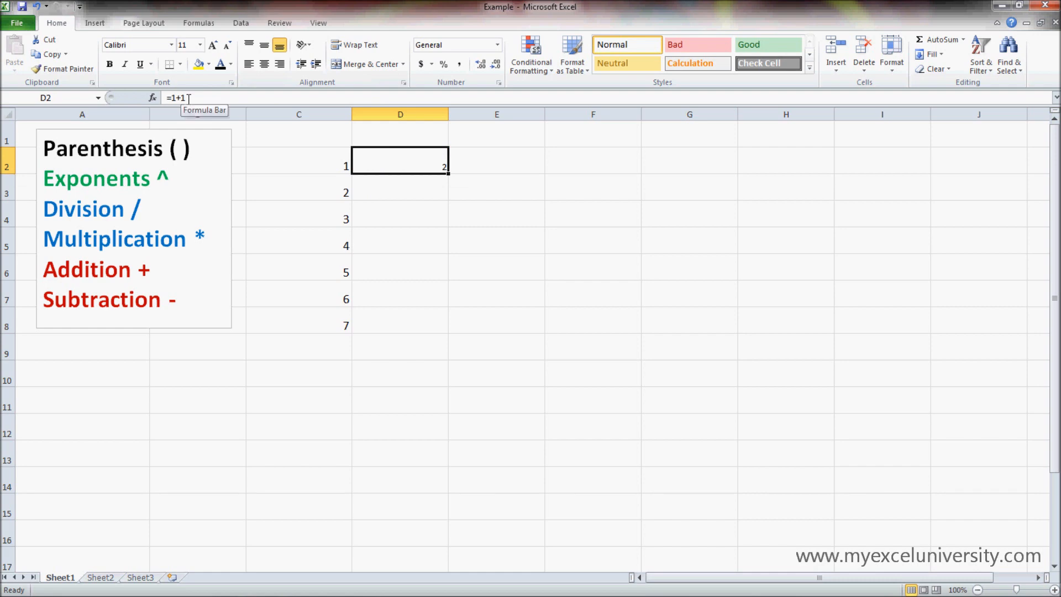
{"action": "left_click_drag", "start_coordinate": [185, 98], "coordinate": [171, 98]}
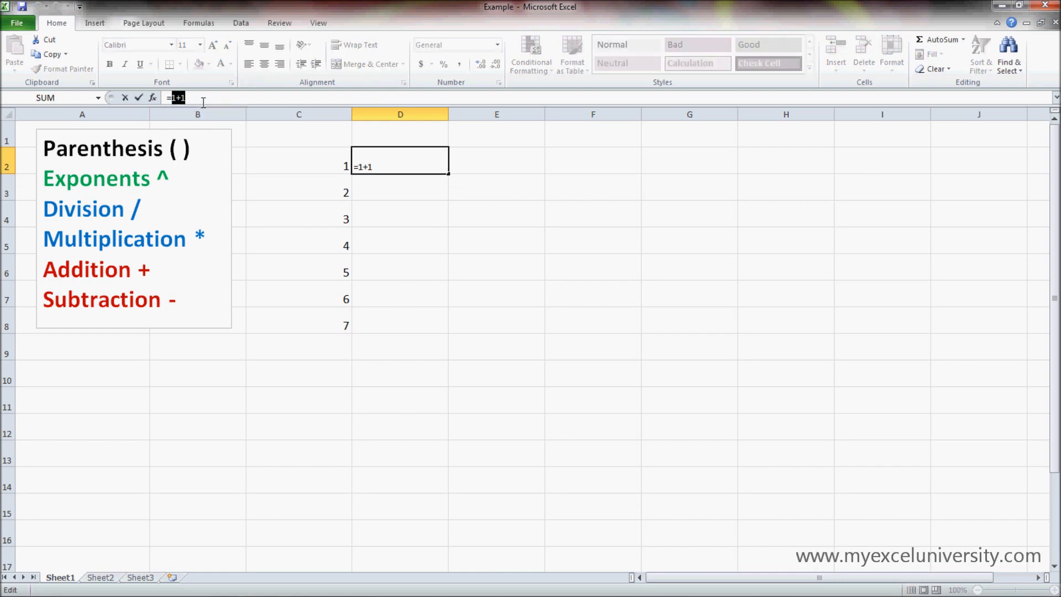
{"action": "left_click", "coordinate": [421, 196]}
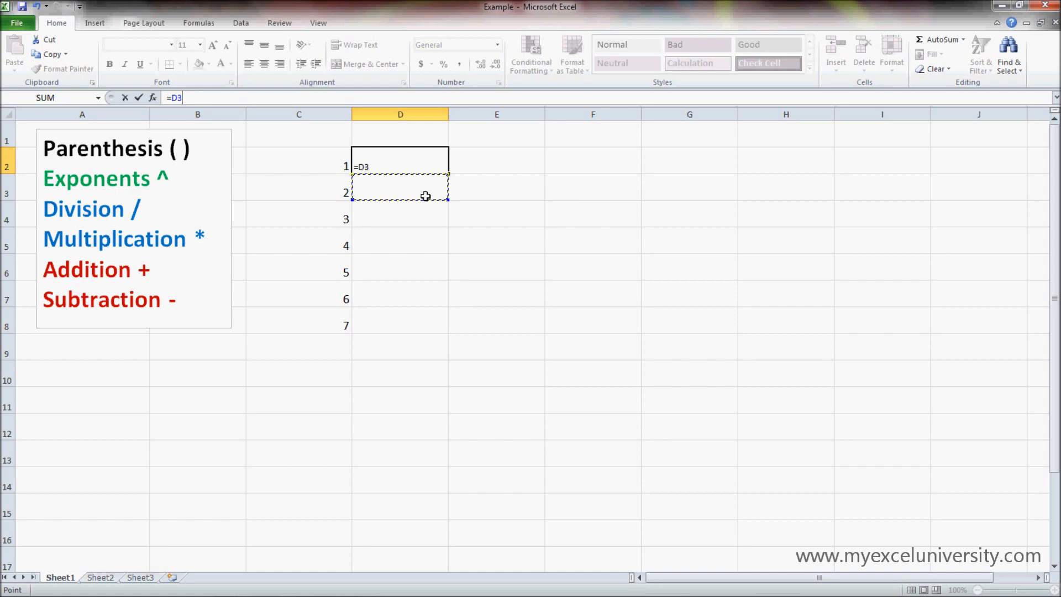
{"action": "left_click", "coordinate": [381, 164]}
{"action": "type", "text": "+c3"}
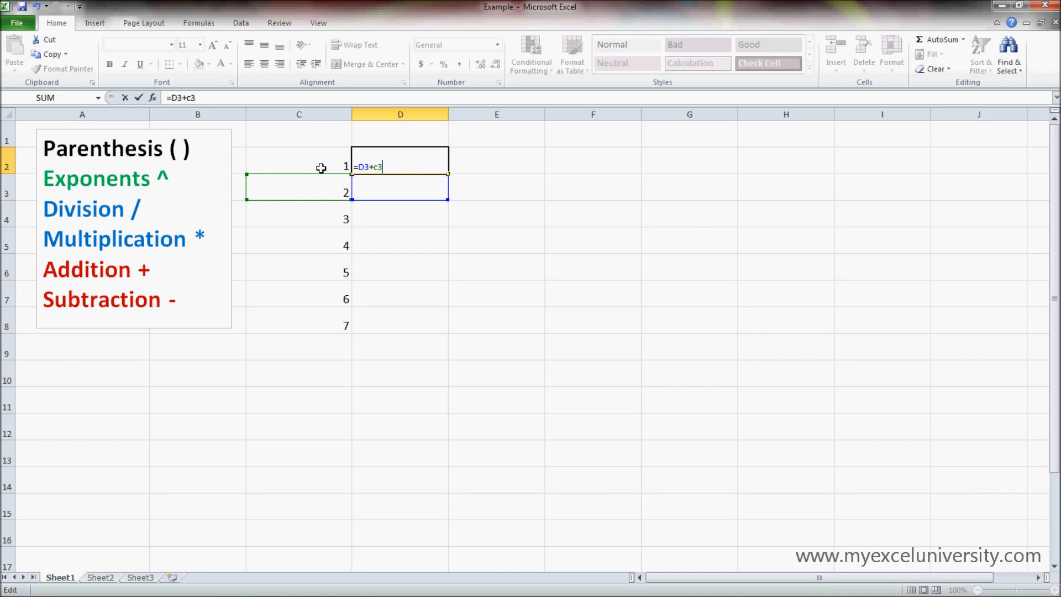
{"action": "key", "text": "BackSpace"}
{"action": "key", "text": "BackSpace"}
{"action": "key", "text": "BackSpace"}
{"action": "key", "text": "BackSpace"}
{"action": "key", "text": "BackSpace"}
{"action": "key", "text": "Escape"}
{"action": "left_click", "coordinate": [385, 189]}
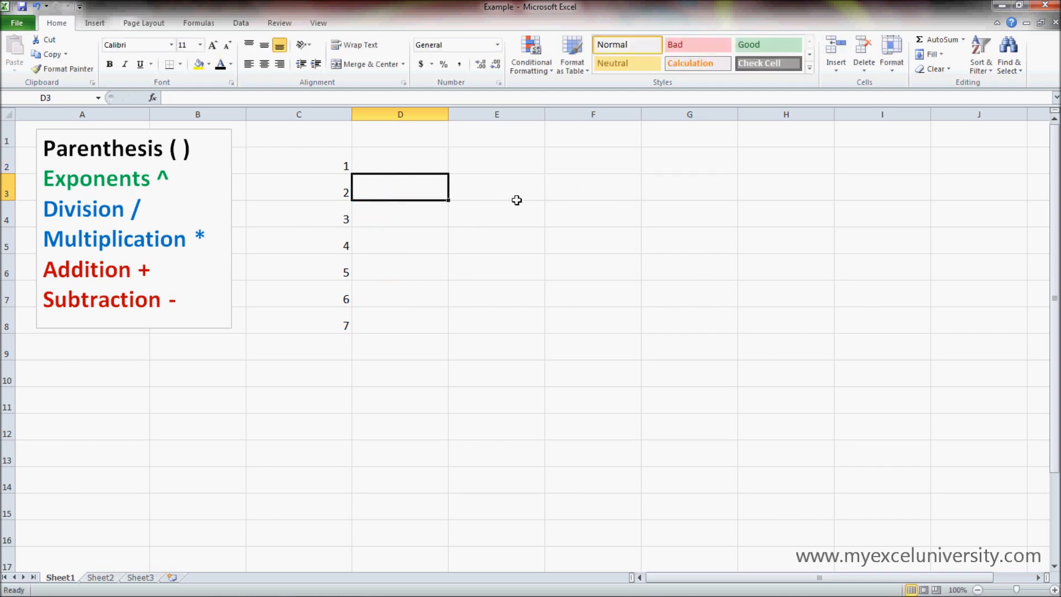
Step: Enter a formula in cell E2 that adds cells C2 and C3
{"action": "left_click", "coordinate": [482, 158]}
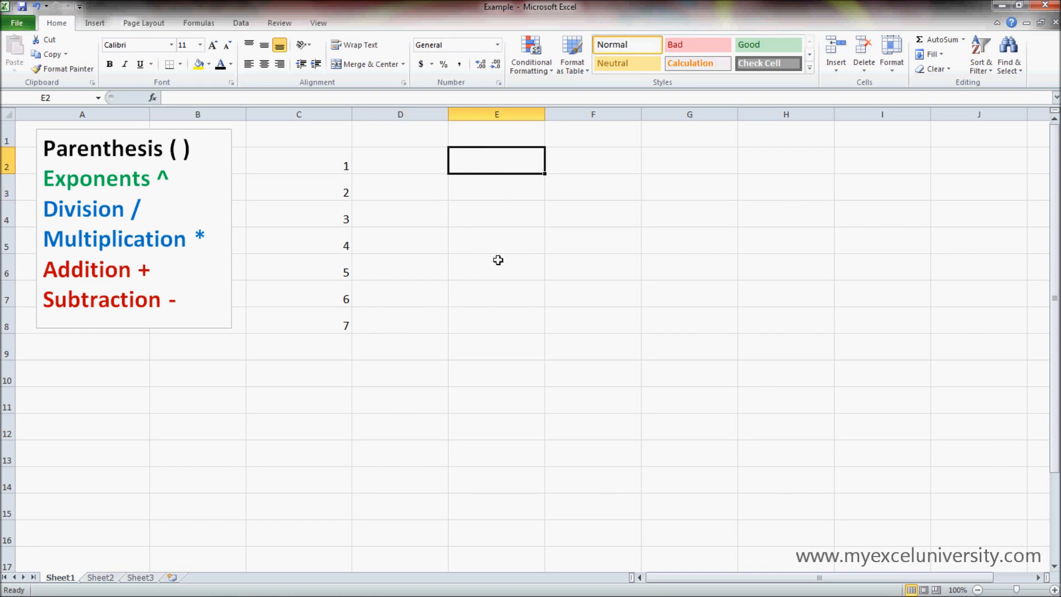
{"action": "type", "text": "="}
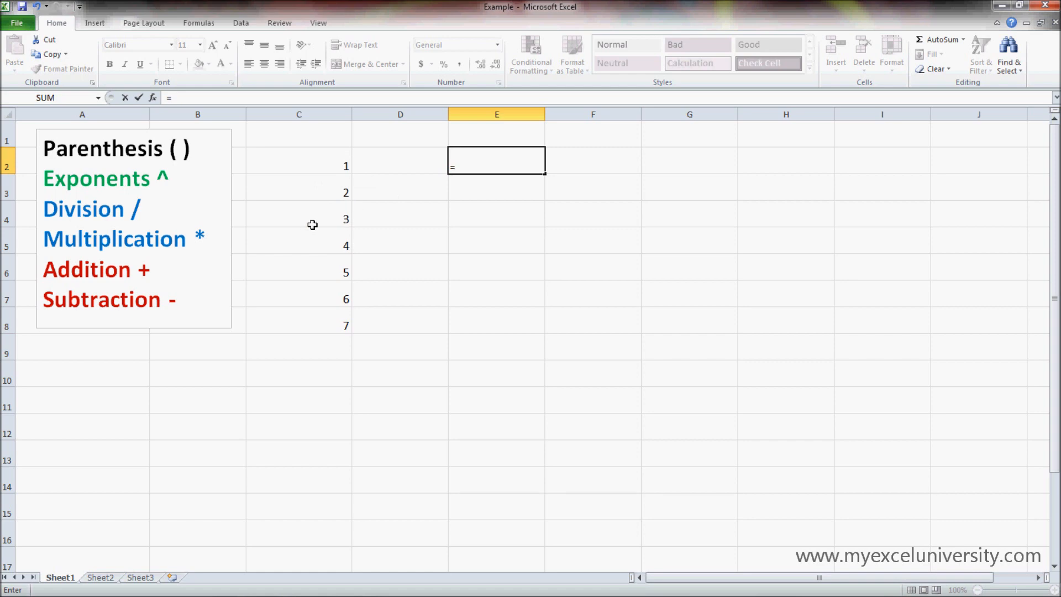
{"action": "left_click", "coordinate": [327, 160]}
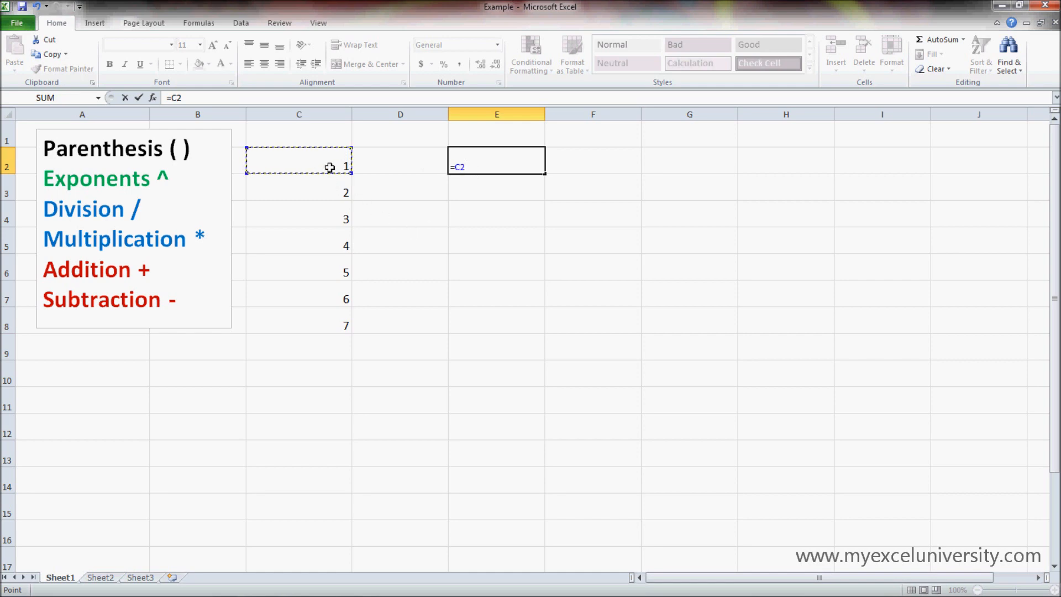
{"action": "key", "text": "BackSpace"}
{"action": "key", "text": "BackSpace"}
{"action": "type", "text": "c2"}
{"action": "type", "text": "+"}
{"action": "left_click", "coordinate": [341, 191]}
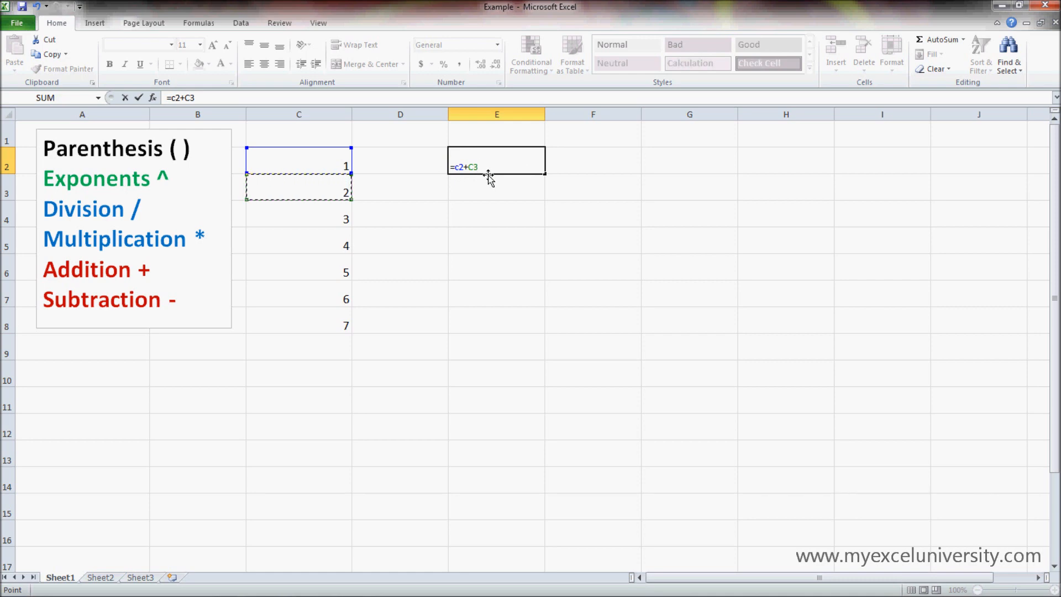
{"action": "key", "text": "Return"}
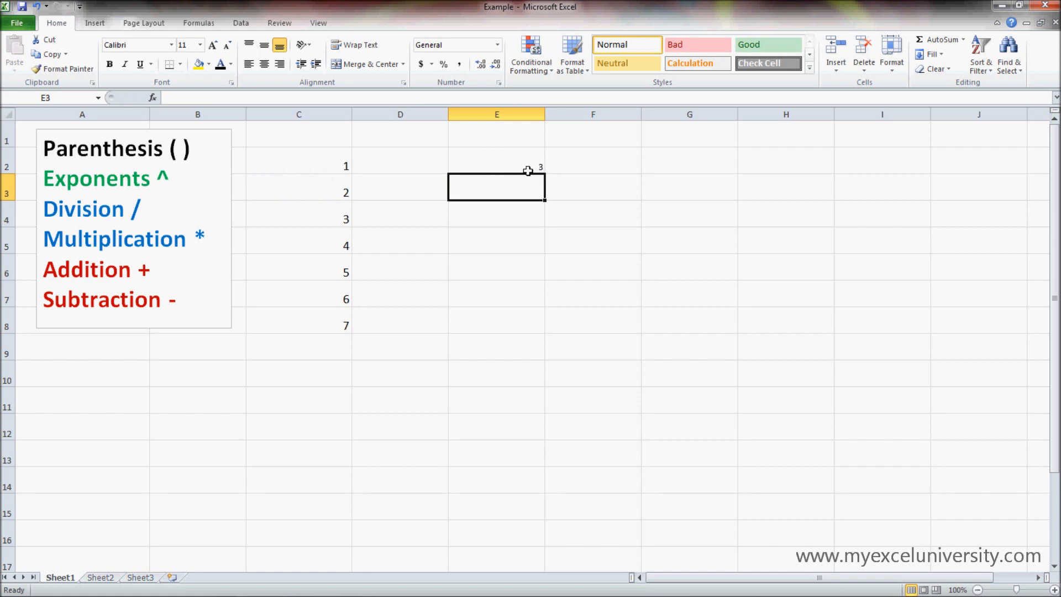
Step: Set cell C2 to 100 and check the recalculated formula in E2
{"action": "left_click", "coordinate": [490, 161]}
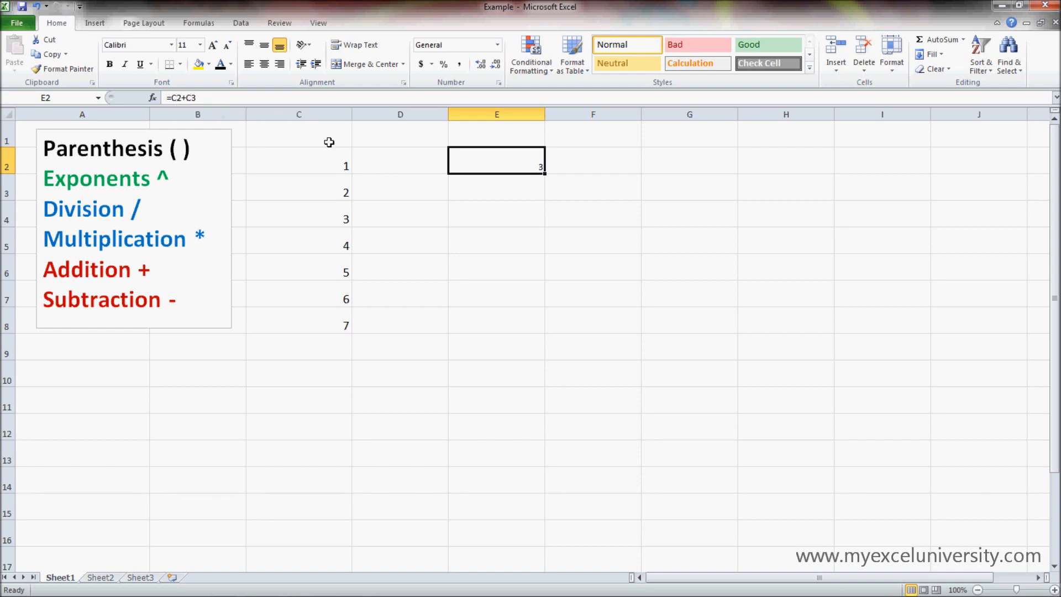
{"action": "left_click", "coordinate": [329, 166]}
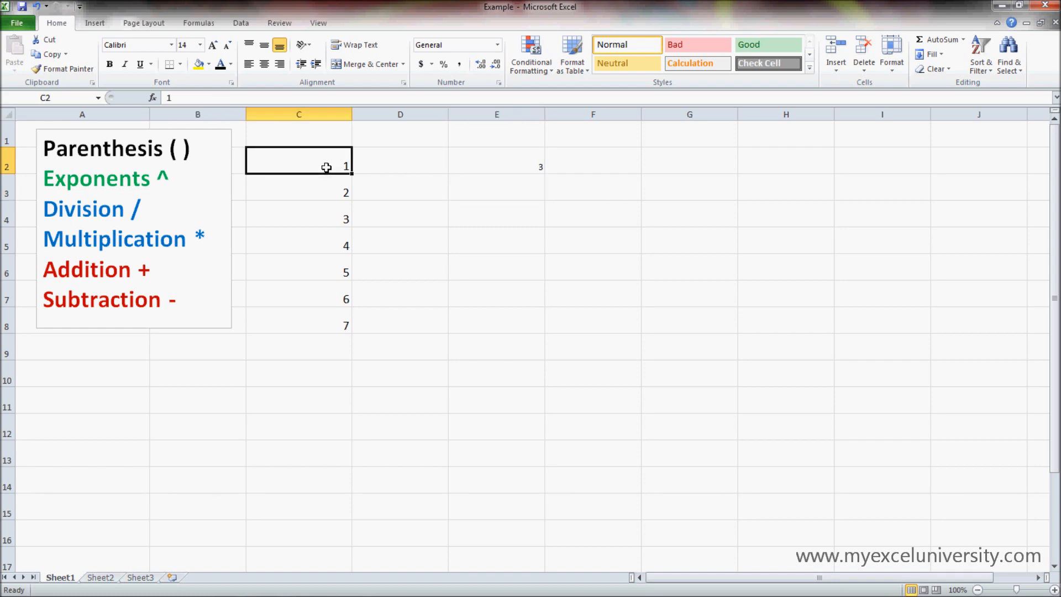
{"action": "double_click", "coordinate": [327, 167]}
{"action": "type", "text": "00"}
{"action": "key", "text": "Return"}
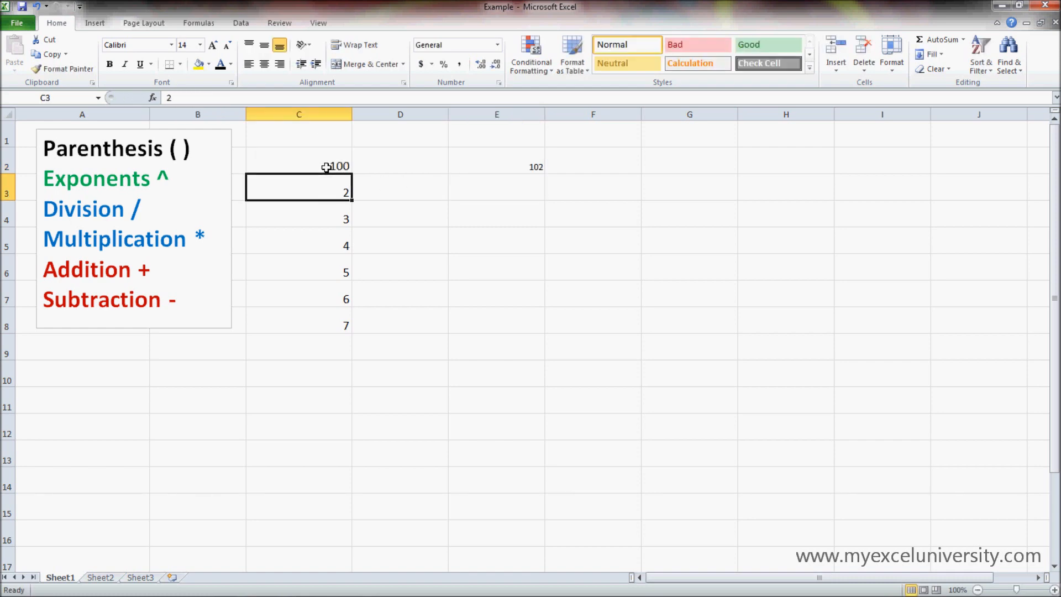
{"action": "left_click", "coordinate": [513, 163]}
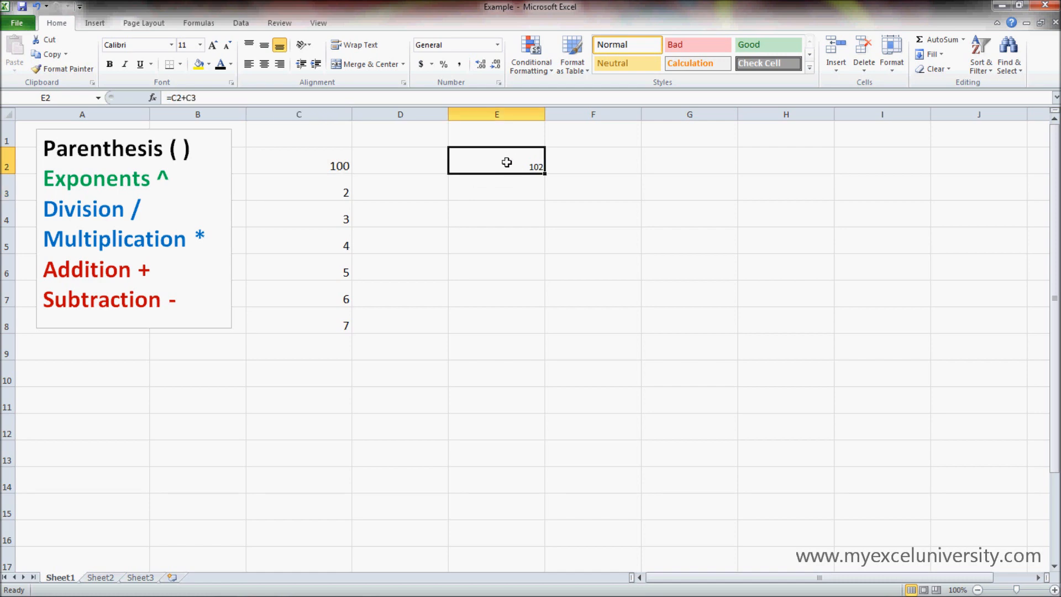
{"action": "key", "text": "Return"}
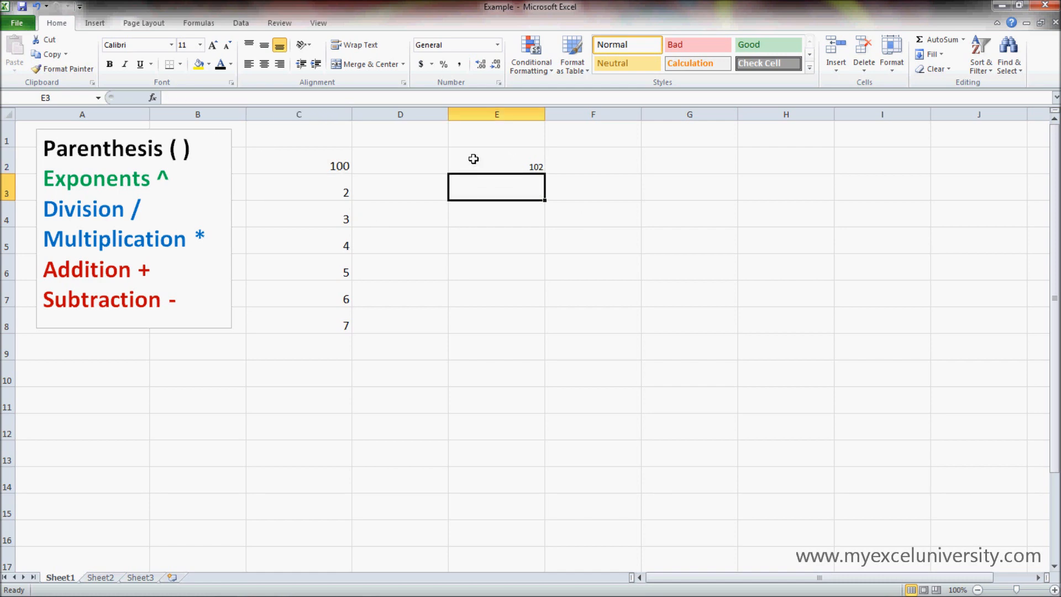
Step: Change the formula in cell E2 to =C2*(C4+C5)/C6
{"action": "left_click", "coordinate": [479, 162]}
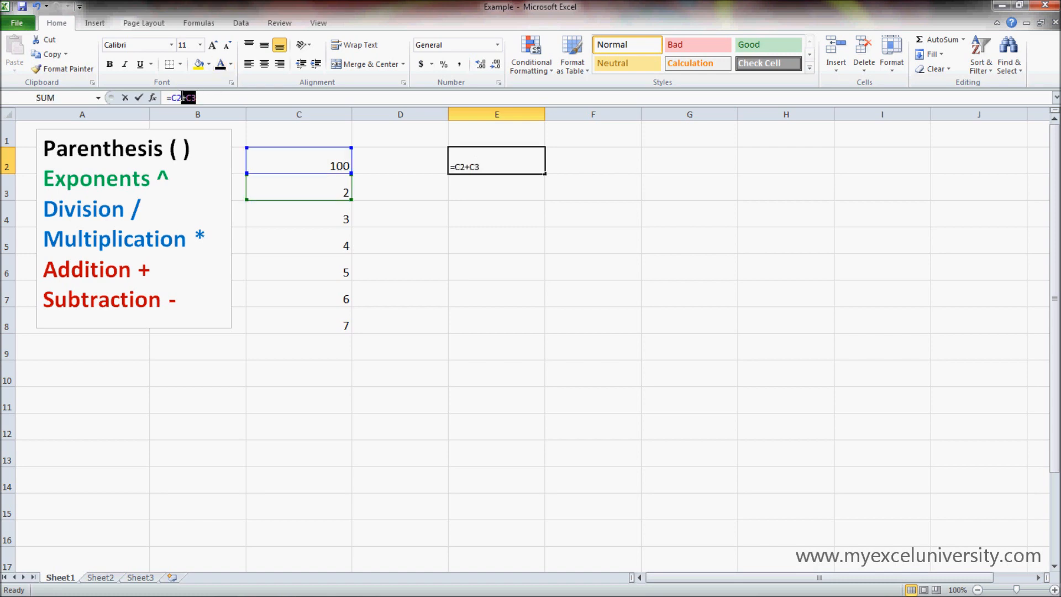
{"action": "left_click_drag", "start_coordinate": [210, 97], "coordinate": [184, 97]}
{"action": "key", "text": "BackSpace"}
{"action": "type", "text": "*("}
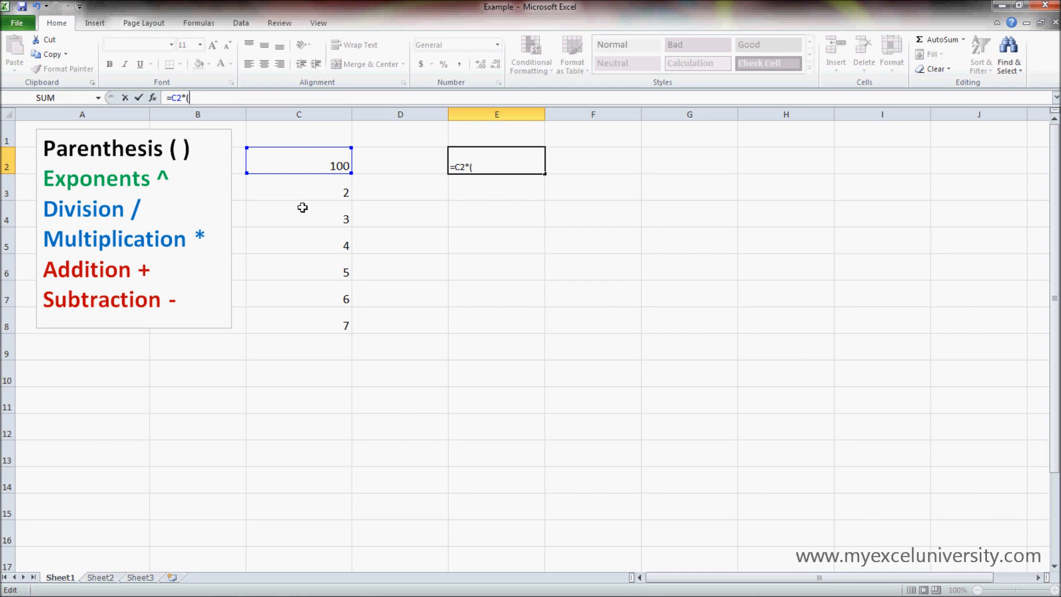
{"action": "left_click", "coordinate": [318, 208]}
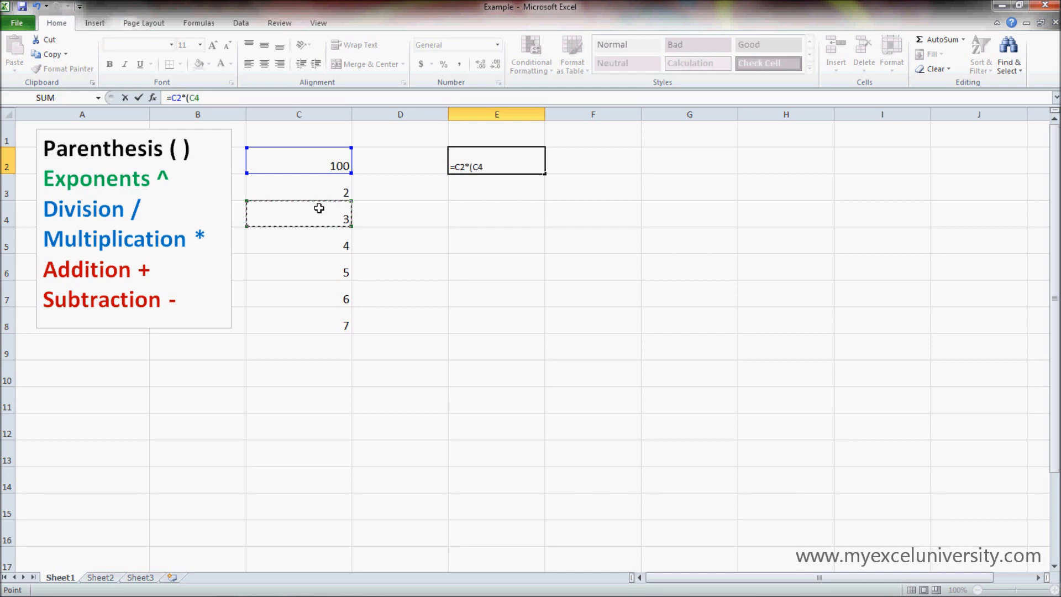
{"action": "type", "text": "+"}
{"action": "left_click", "coordinate": [317, 247]}
{"action": "type", "text": ")/"}
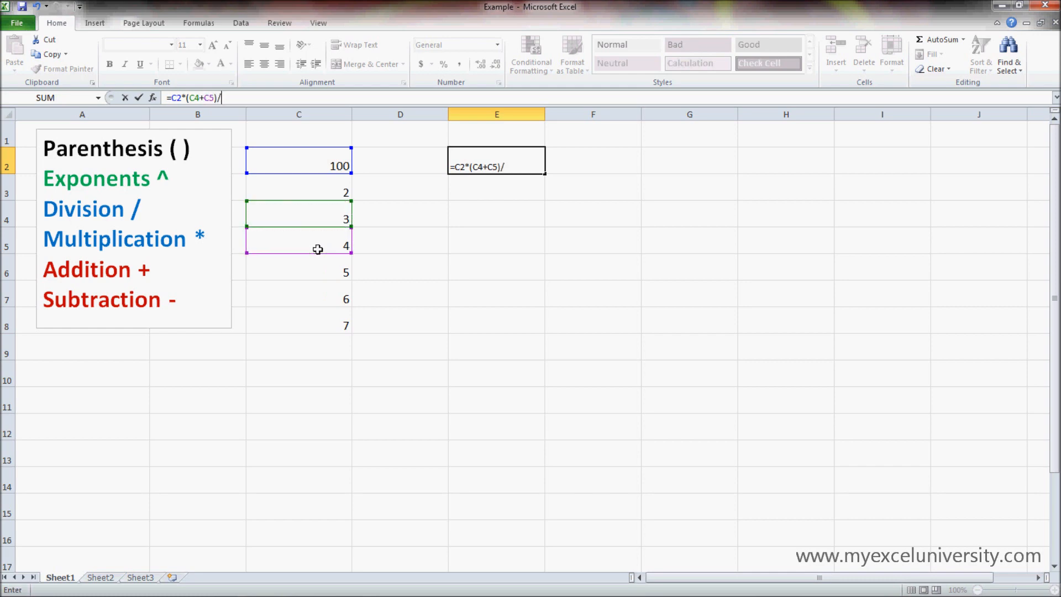
{"action": "left_click", "coordinate": [318, 268]}
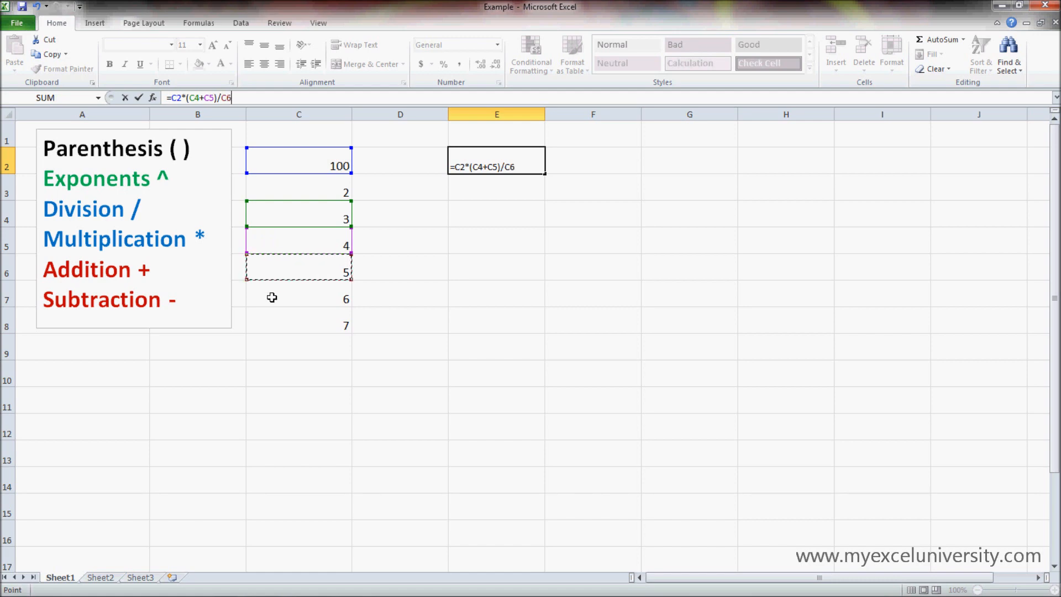
{"action": "key", "text": "Return"}
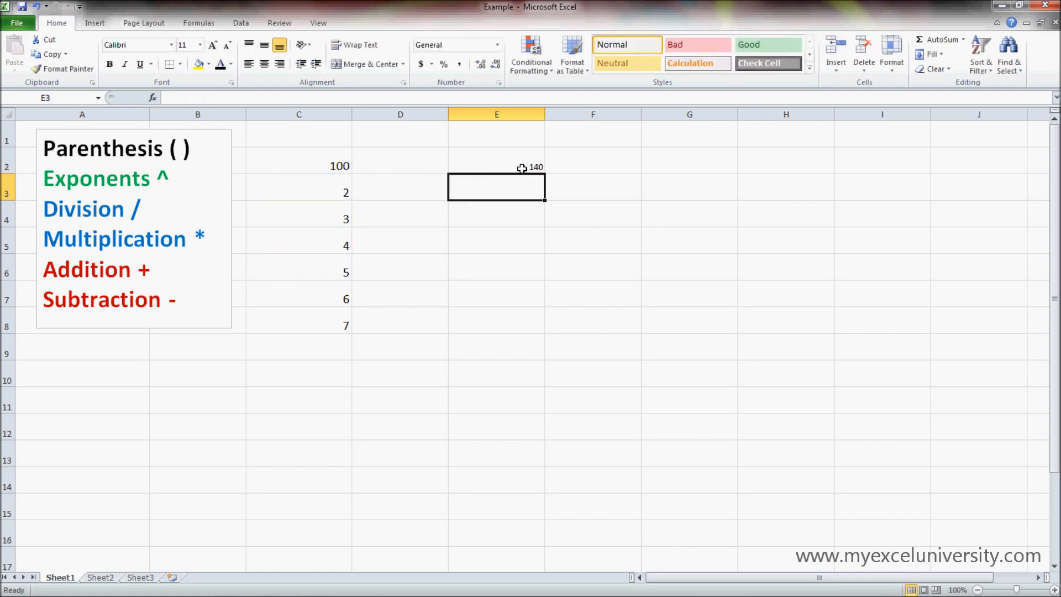
{"action": "left_click", "coordinate": [508, 158]}
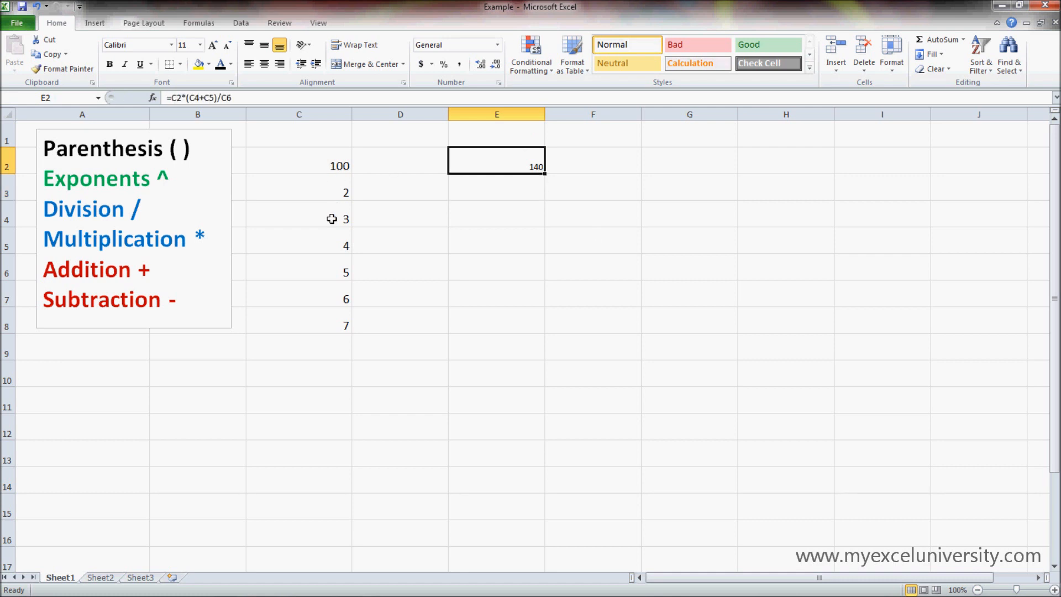
Step: Set cell C5 to 32.3
{"action": "left_click", "coordinate": [339, 240]}
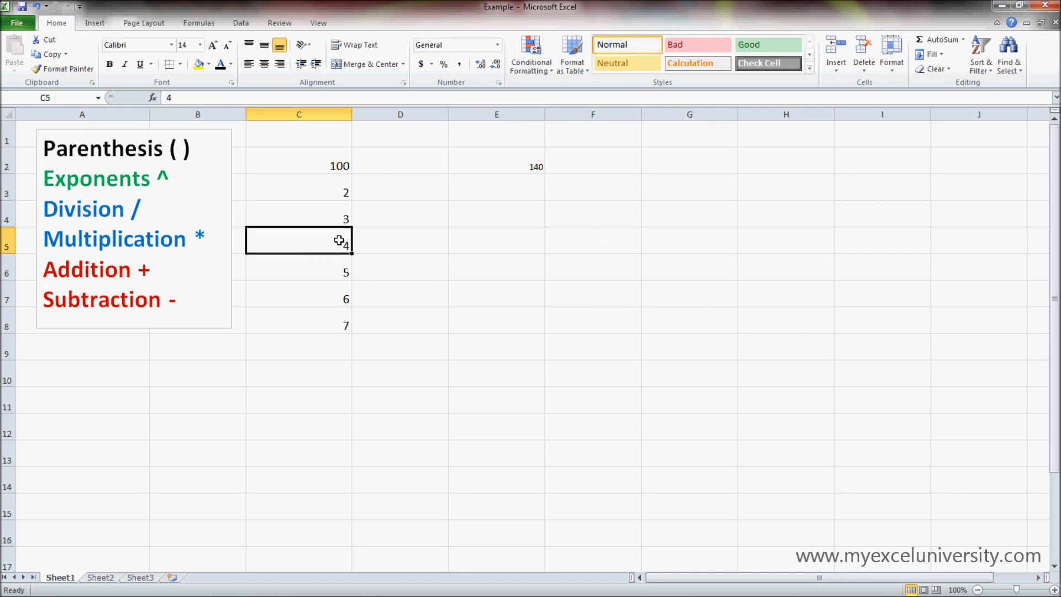
{"action": "type", "text": "32.3"}
{"action": "key", "text": "Return"}
Step: Set cell C5 to 30 and examine the cell references in E2's formula
{"action": "left_click", "coordinate": [326, 243]}
{"action": "type", "text": "30"}
{"action": "key", "text": "Return"}
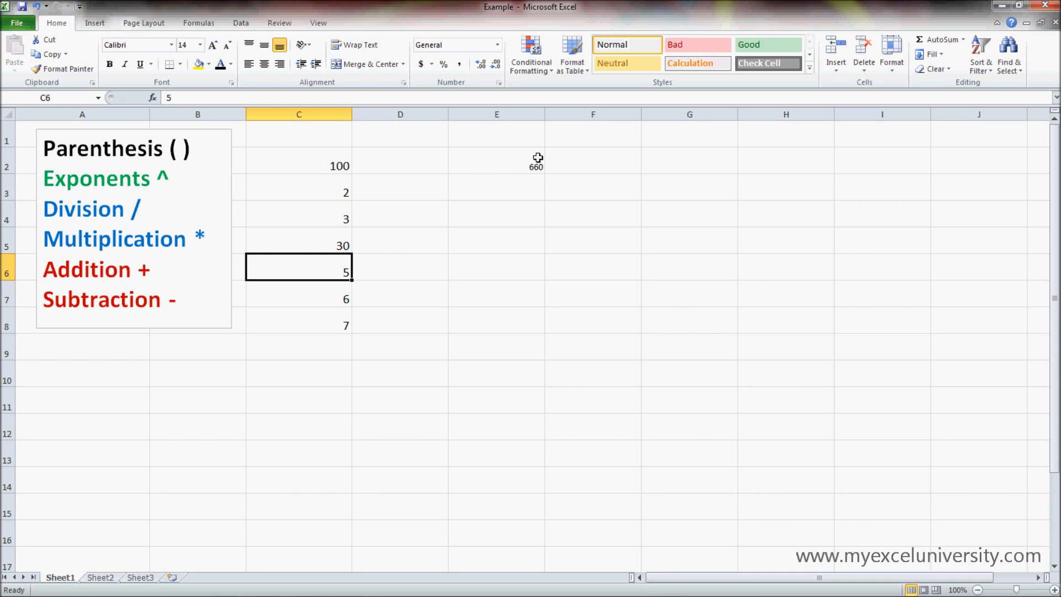
{"action": "left_click", "coordinate": [517, 158]}
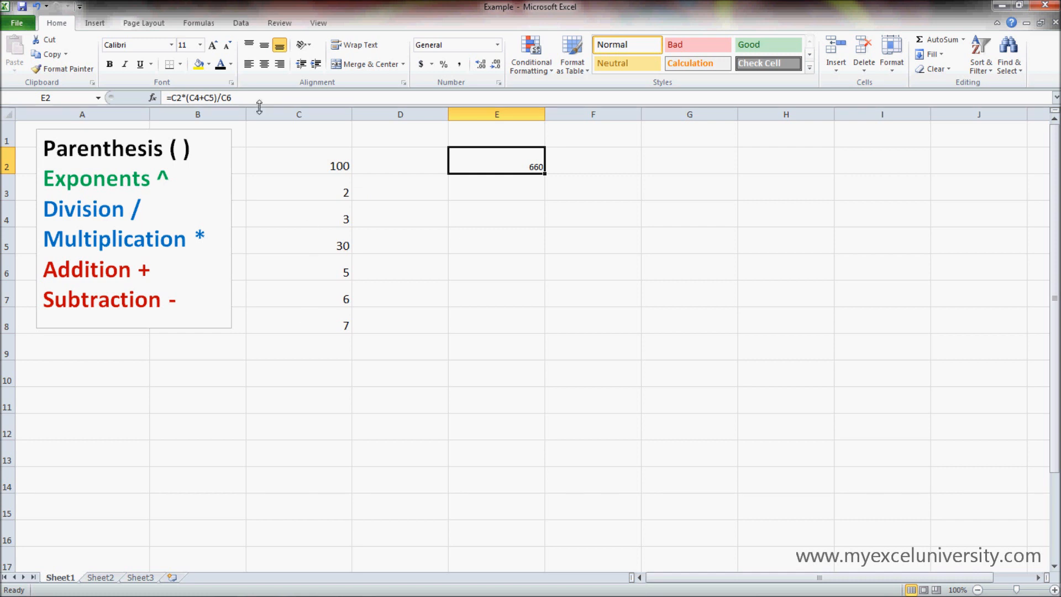
{"action": "left_click", "coordinate": [244, 97]}
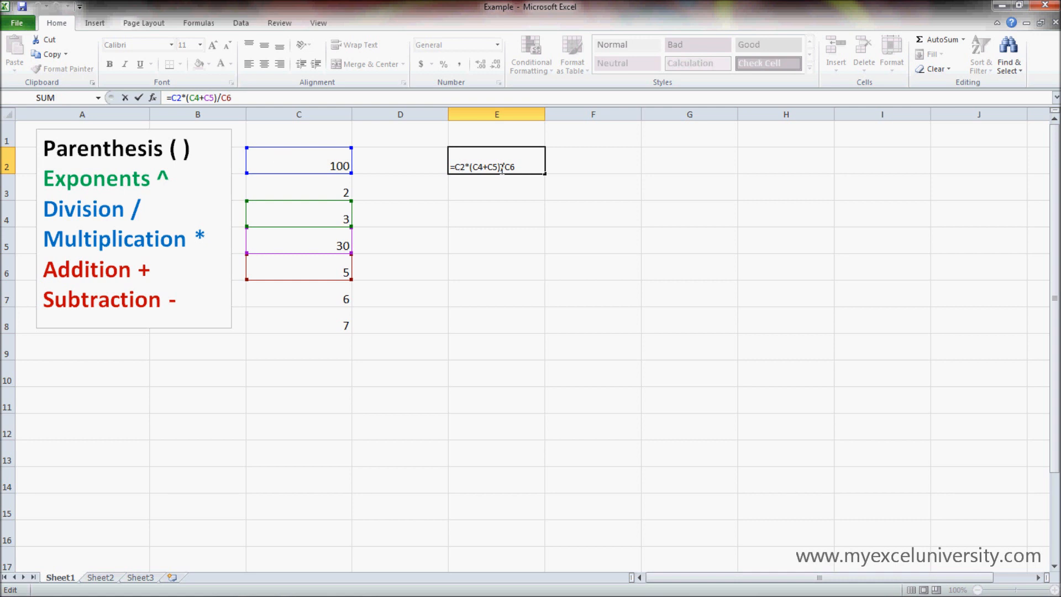
Step: Enter a formula in cell E3 that adds cells C7 and C8
{"action": "left_click", "coordinate": [500, 193]}
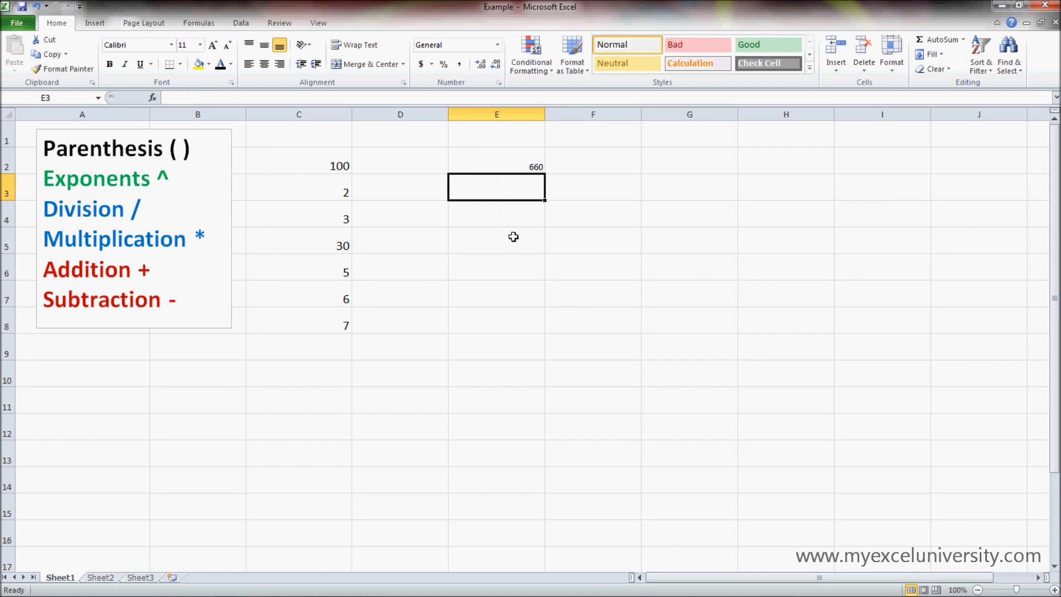
{"action": "type", "text": "="}
{"action": "left_click", "coordinate": [332, 292]}
{"action": "type", "text": "+"}
{"action": "left_click", "coordinate": [316, 323]}
{"action": "key", "text": "Return"}
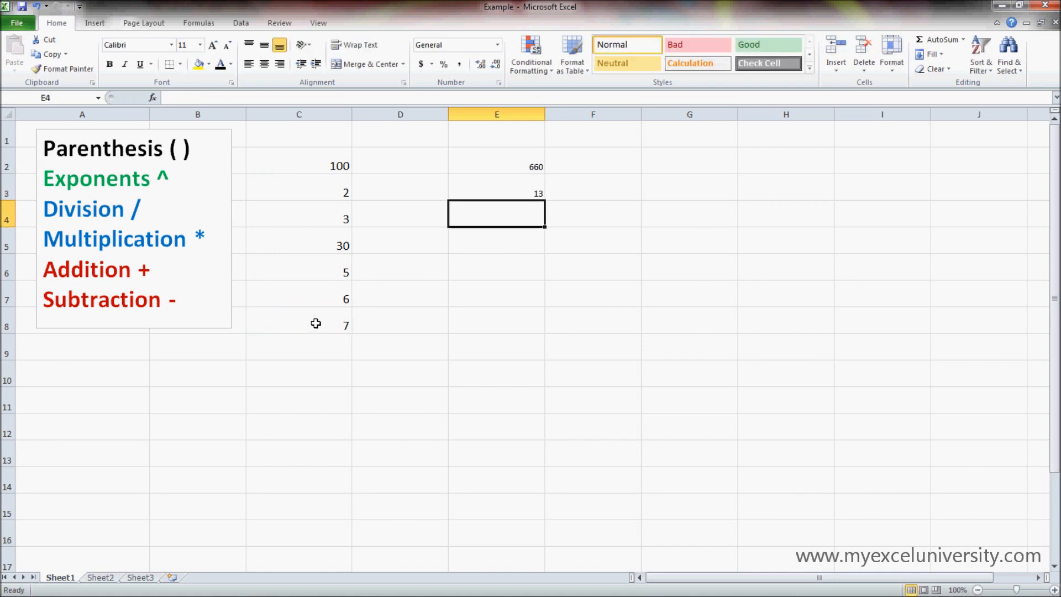
Step: Examine which cells the formulas in E3 and E2 refer to by opening each for editing
{"action": "left_click", "coordinate": [516, 190]}
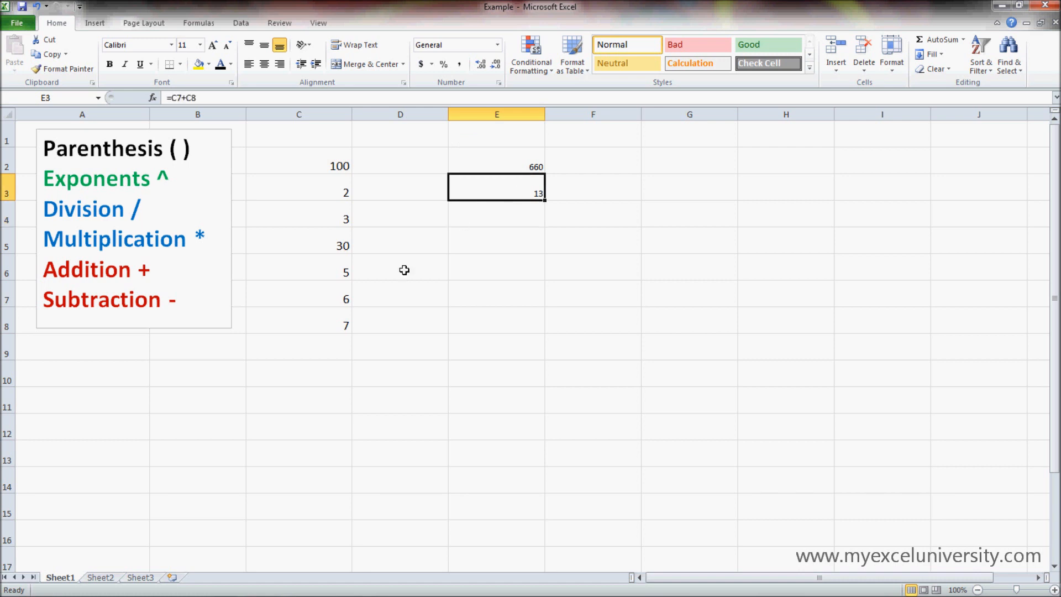
{"action": "left_click", "coordinate": [249, 101]}
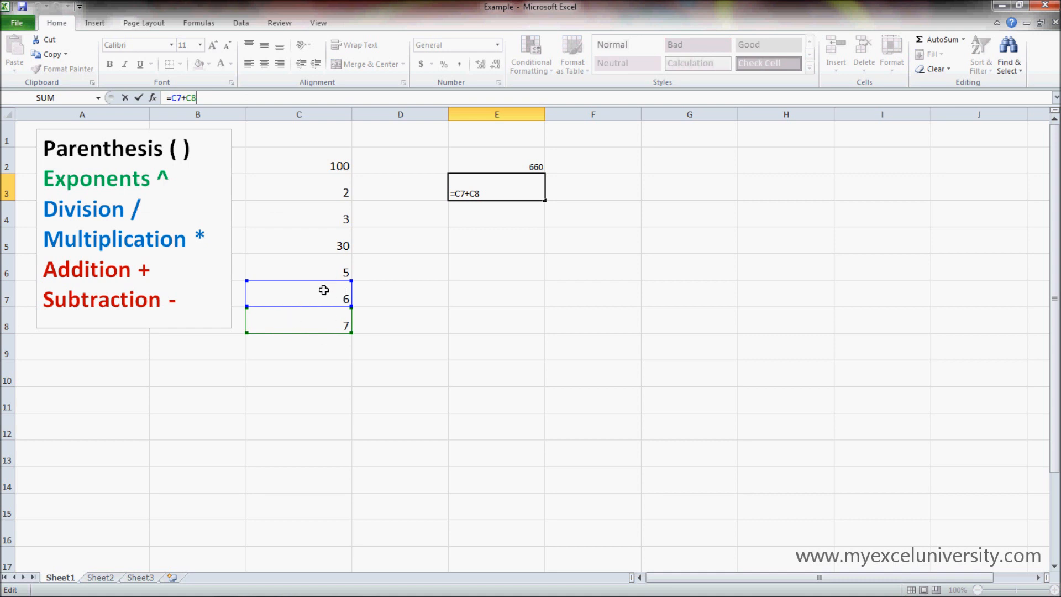
{"action": "key", "text": "Return"}
{"action": "left_click", "coordinate": [523, 166]}
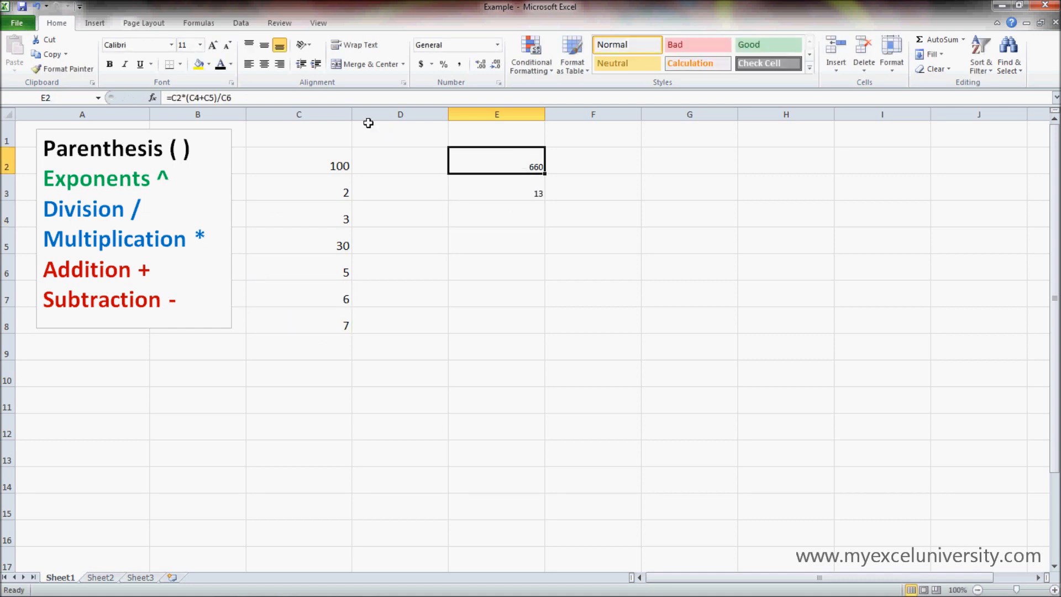
{"action": "key", "text": "F2"}
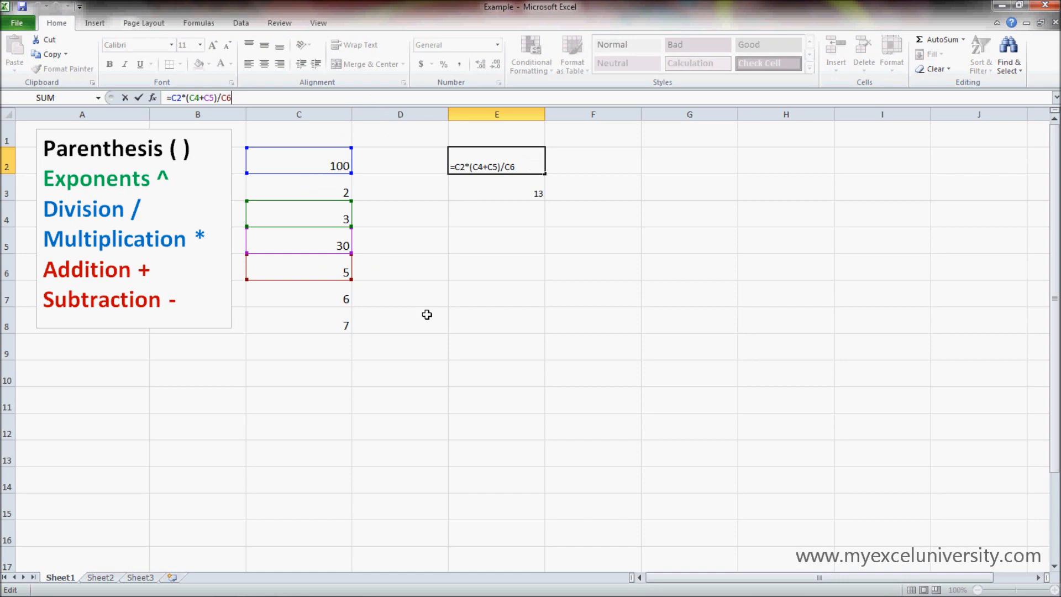